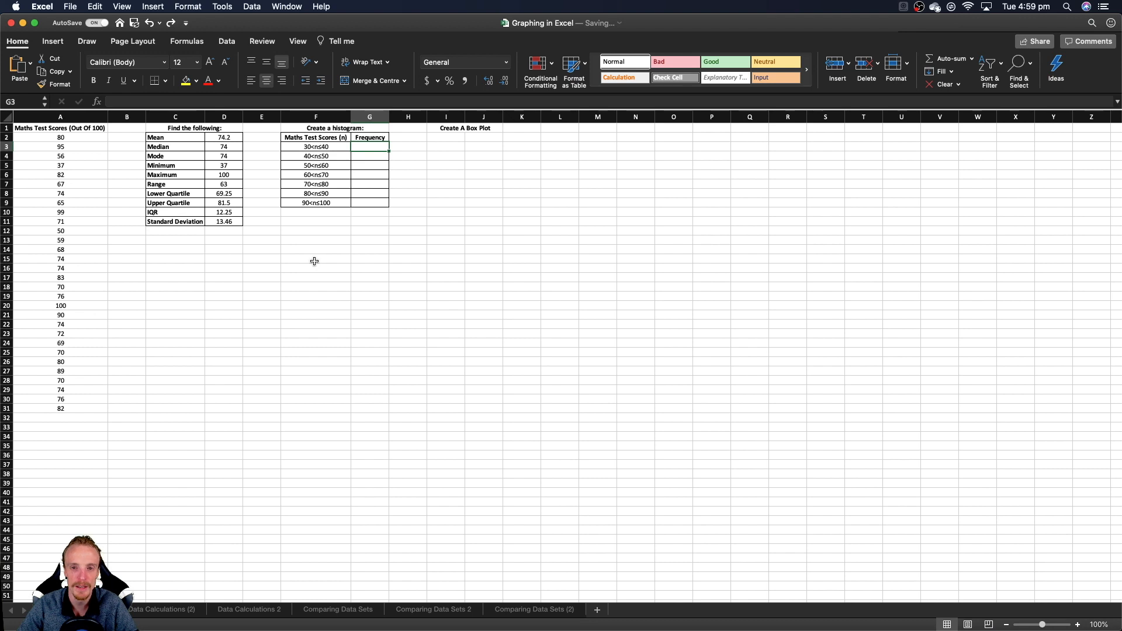
- Examine the available statistical chart types and the score intervals in the histogram table
click(52, 43)
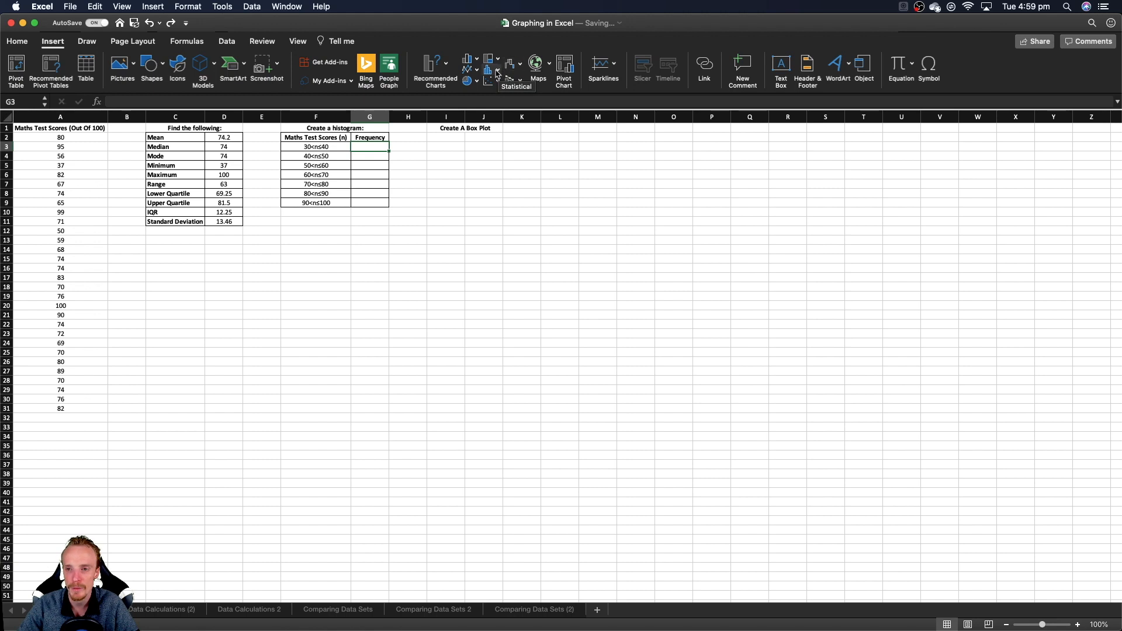
click(497, 71)
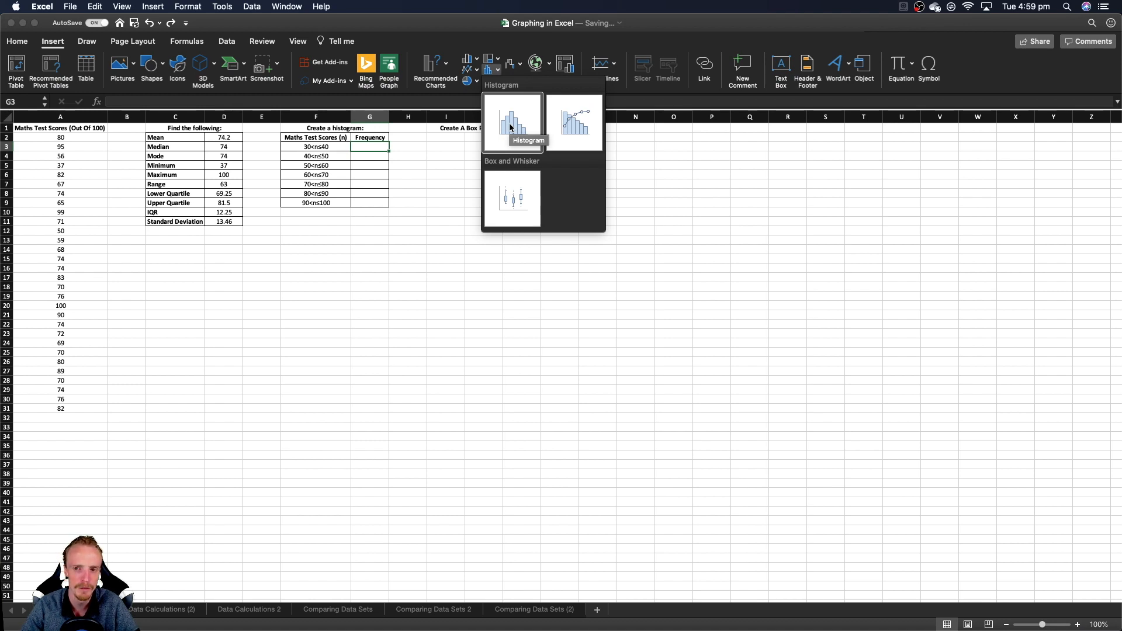
click(497, 71)
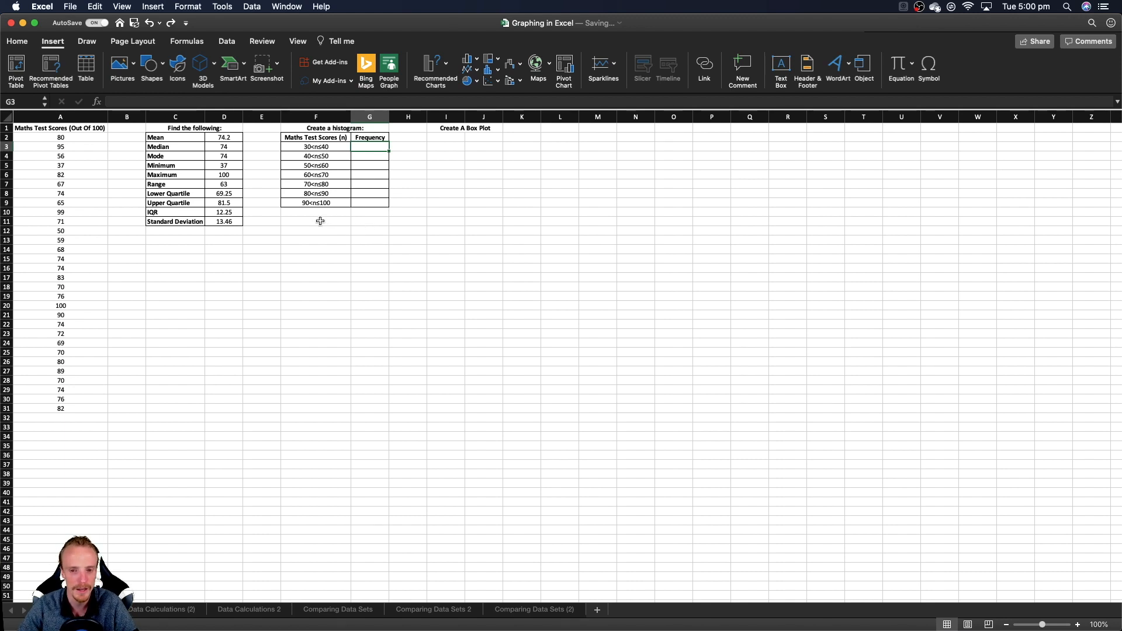
scroll(320, 221, right, 2)
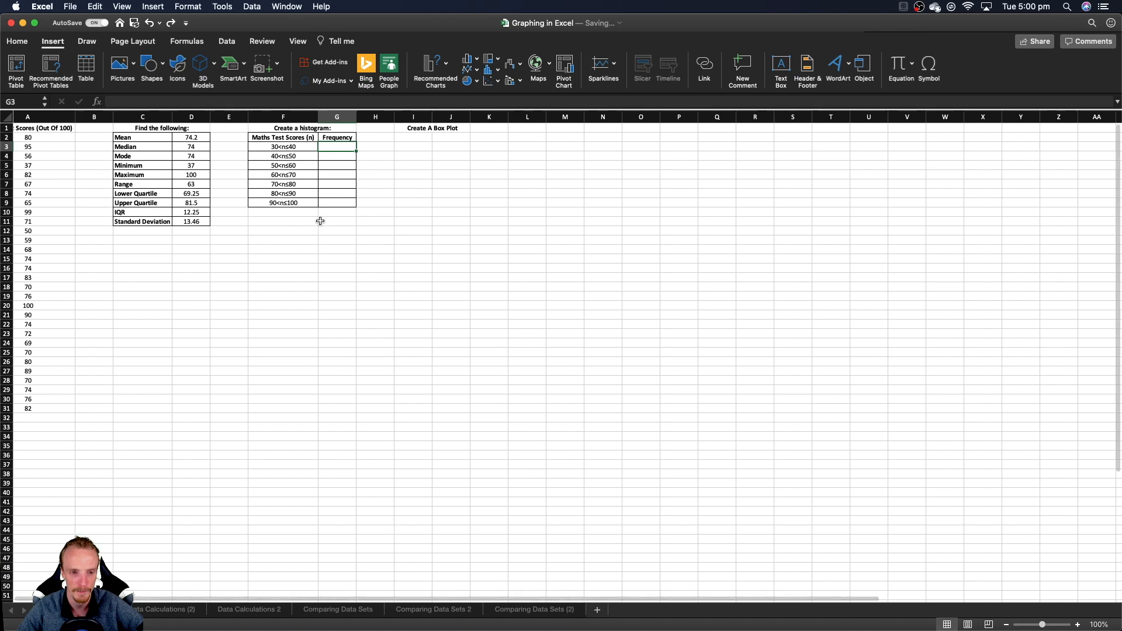
scroll(318, 221, left, 2)
click(325, 221)
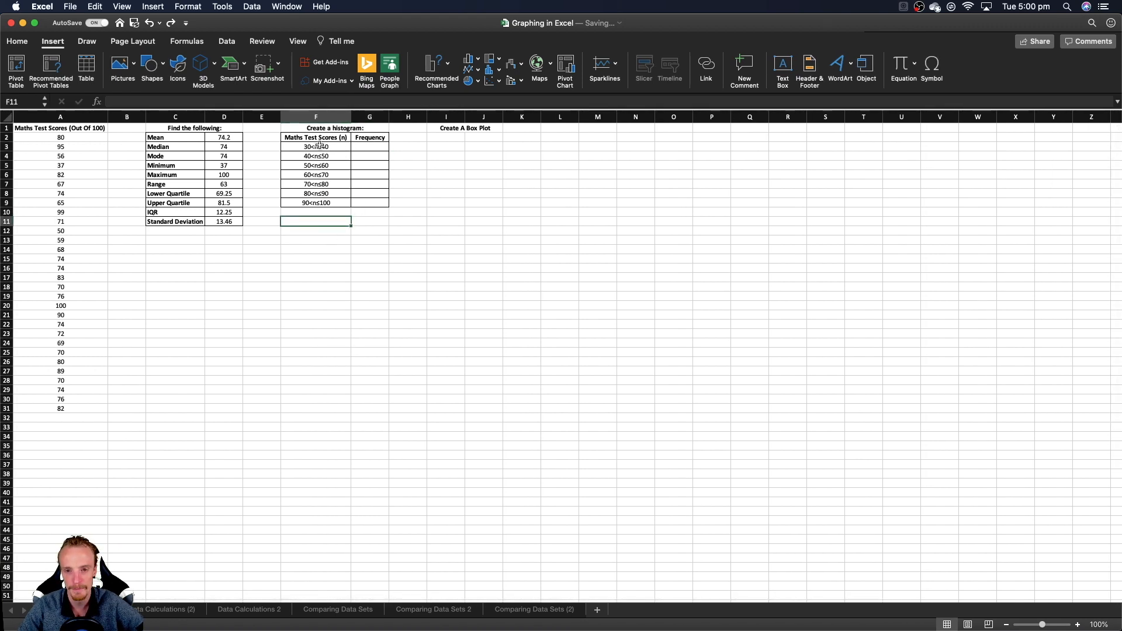
drag(320, 146, 316, 202)
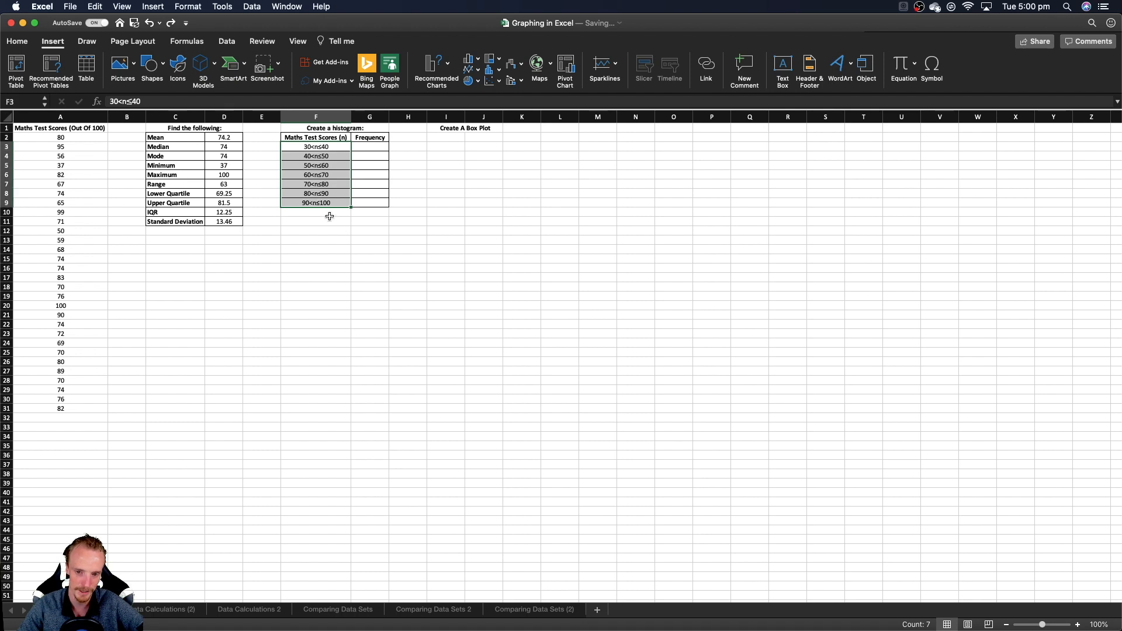
click(328, 220)
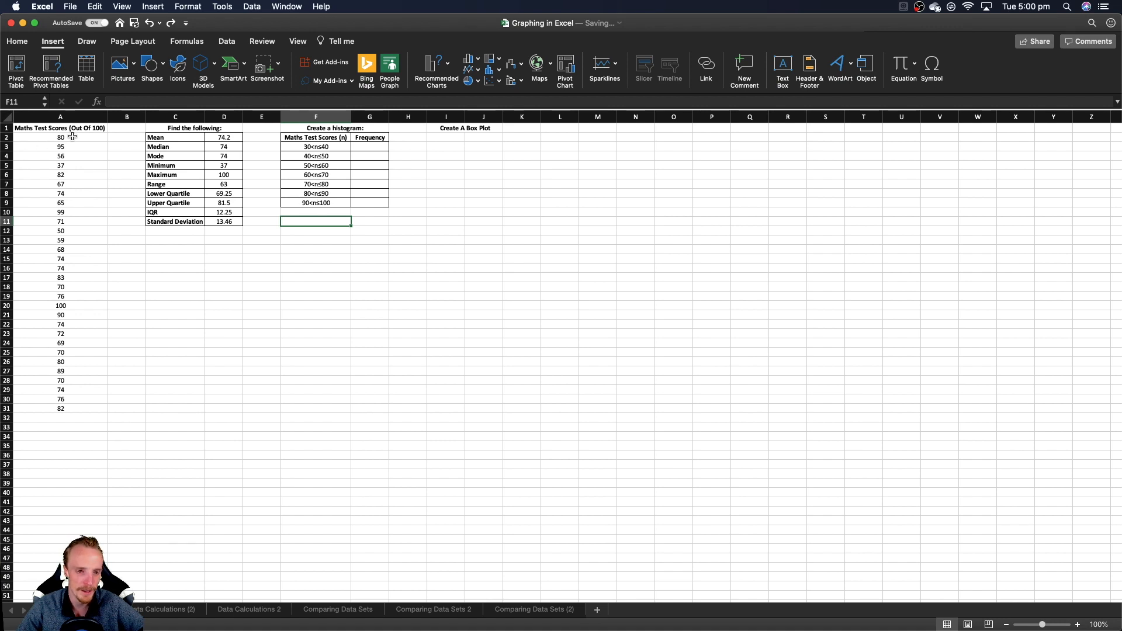
- Sort the maths test scores in A2:A31 from smallest to largest
drag(70, 136, 82, 409)
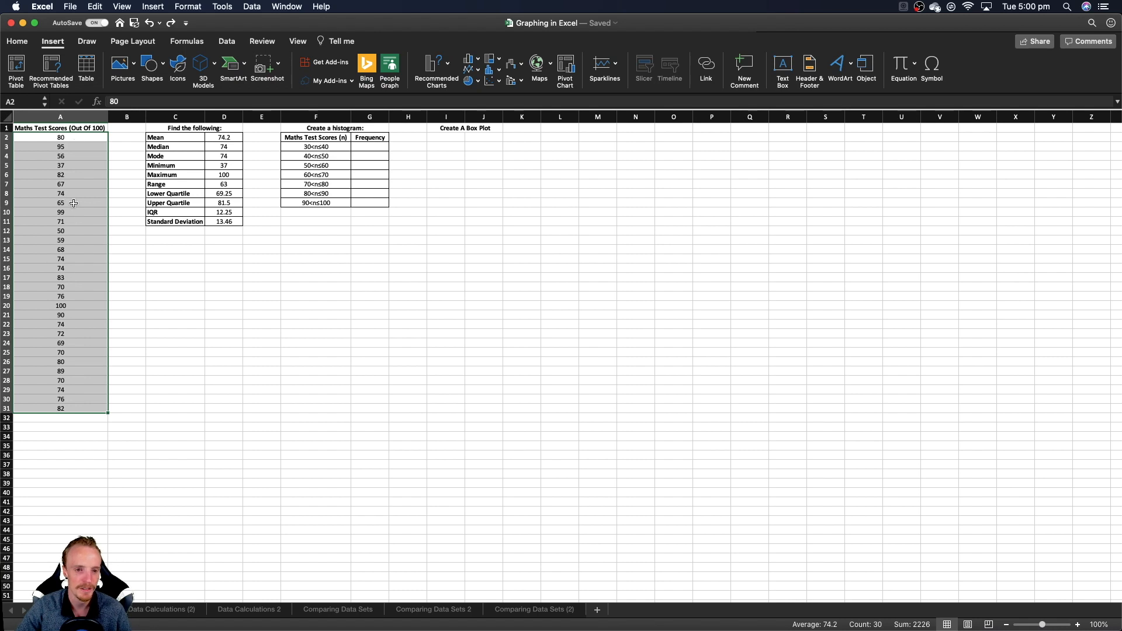
click(226, 42)
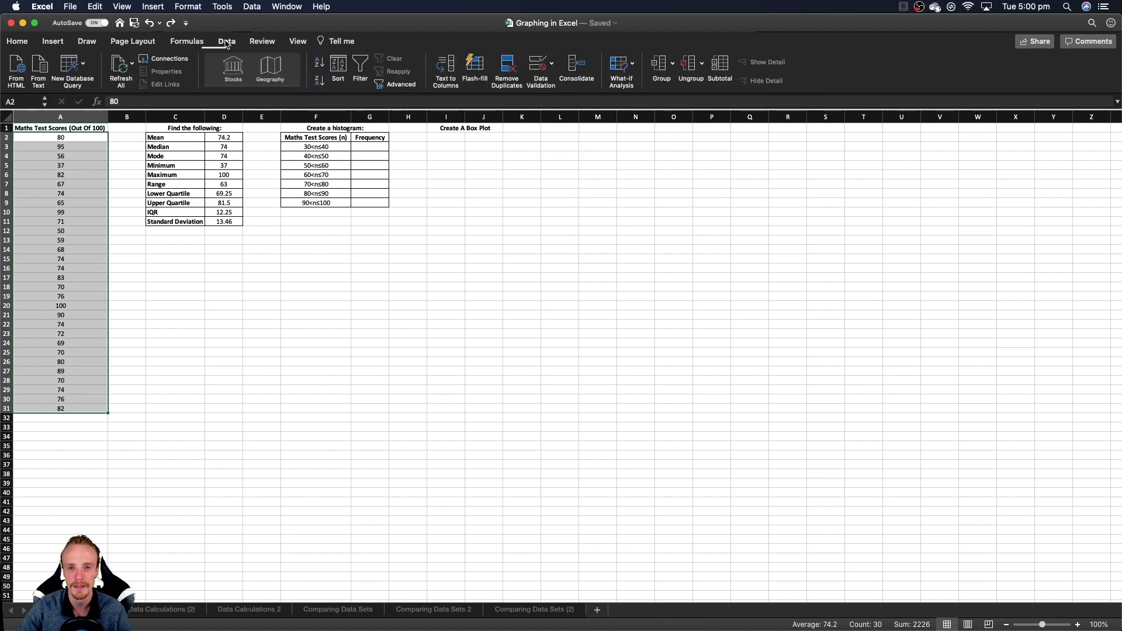
click(320, 66)
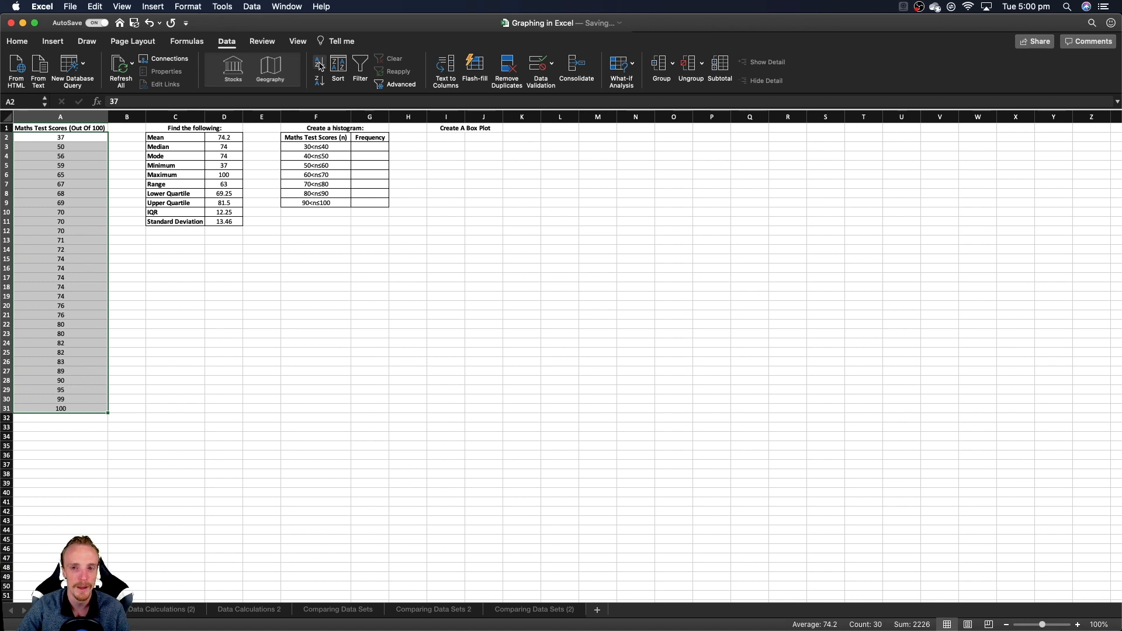
click(87, 138)
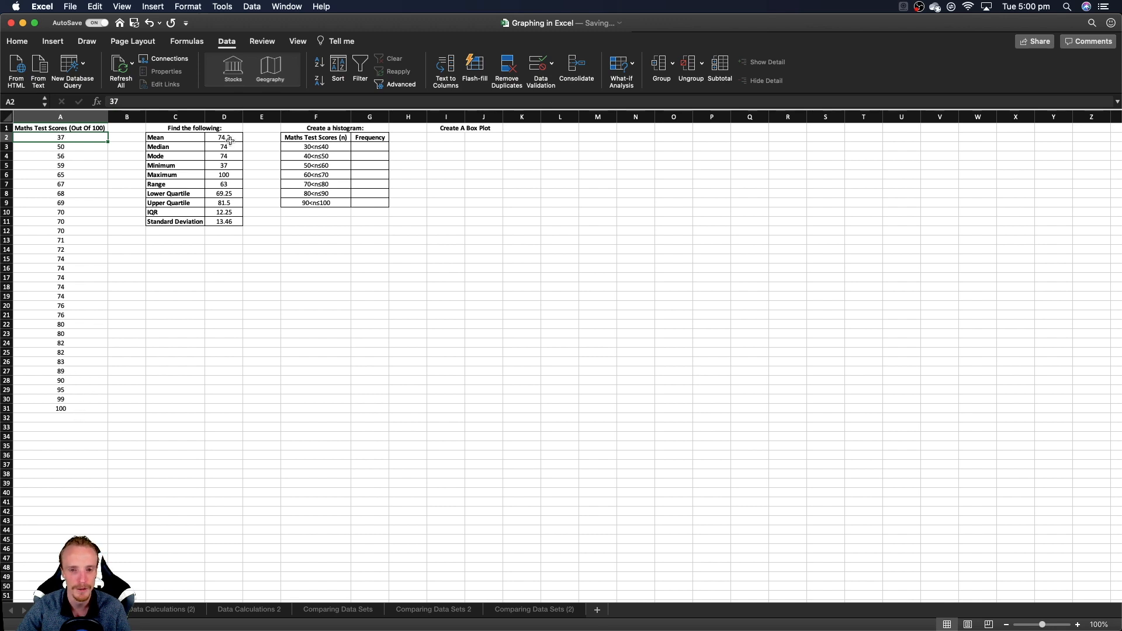
drag(231, 168, 231, 176)
click(218, 249)
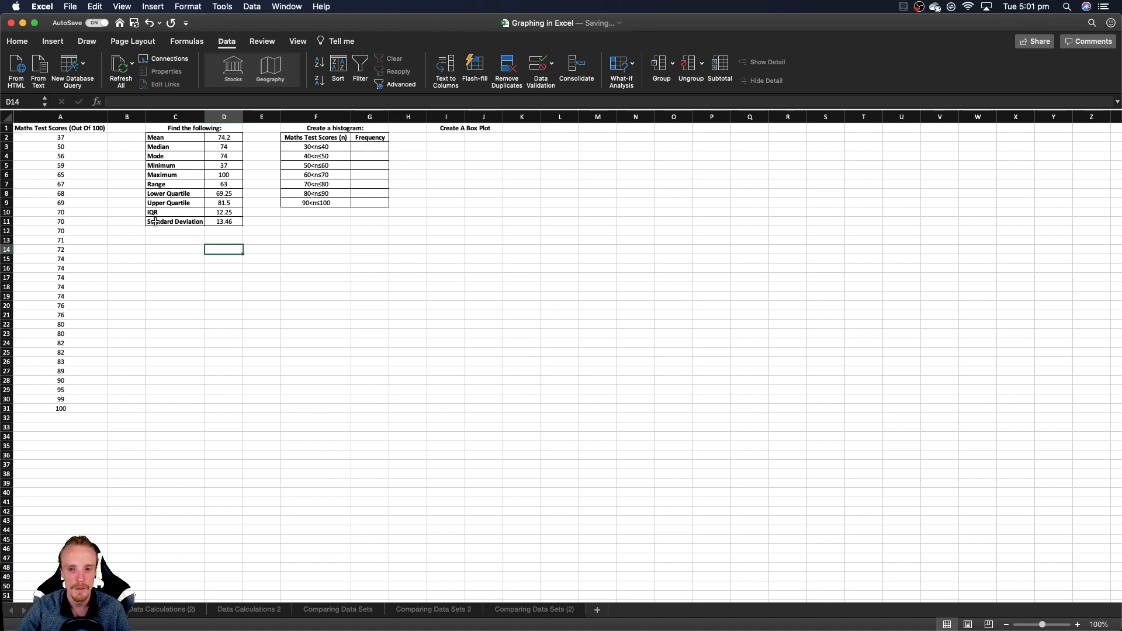
- Enter the frequencies 1, 1 and 2 for the intervals 30<n≤40, 40<n≤50 and 50<n≤60 in G3:G5
click(357, 148)
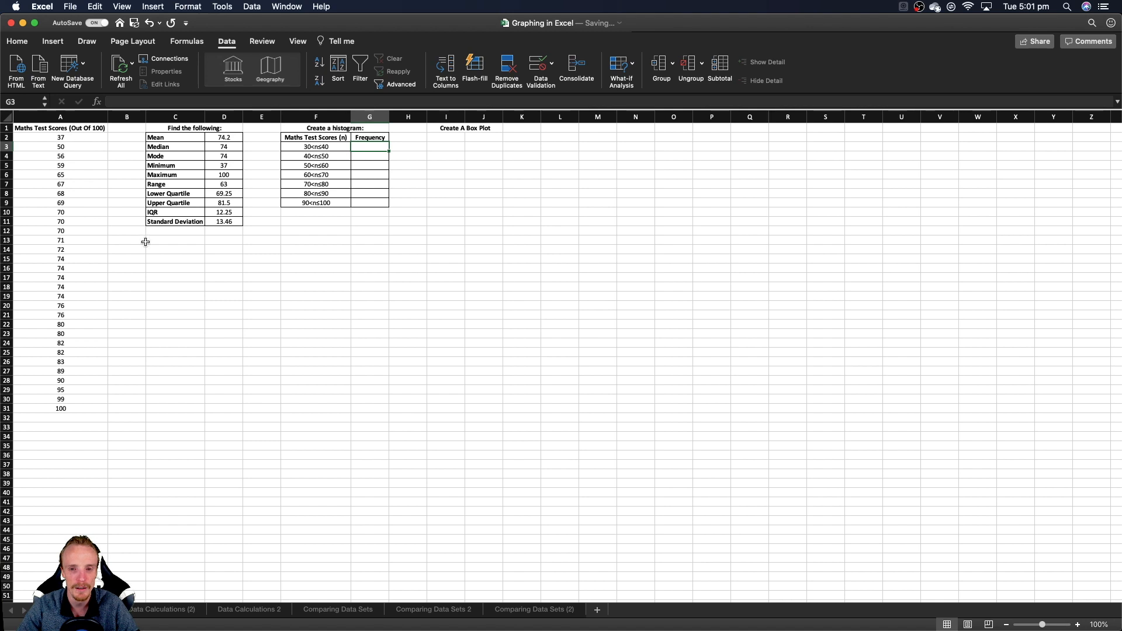
text(1)
key(Return)
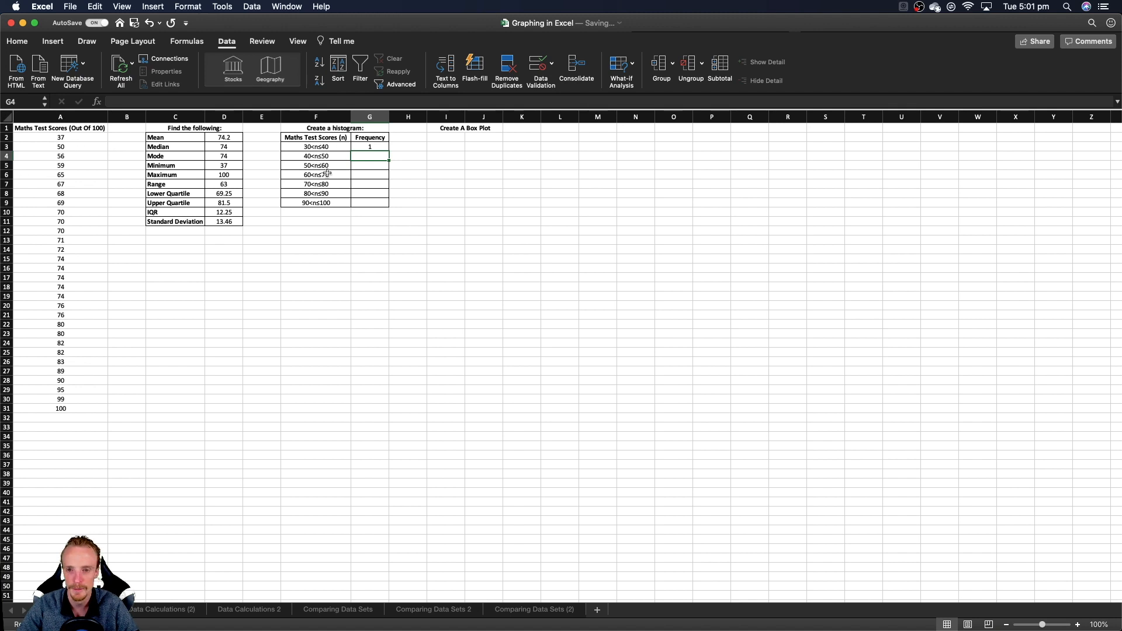
text(1)
key(Return)
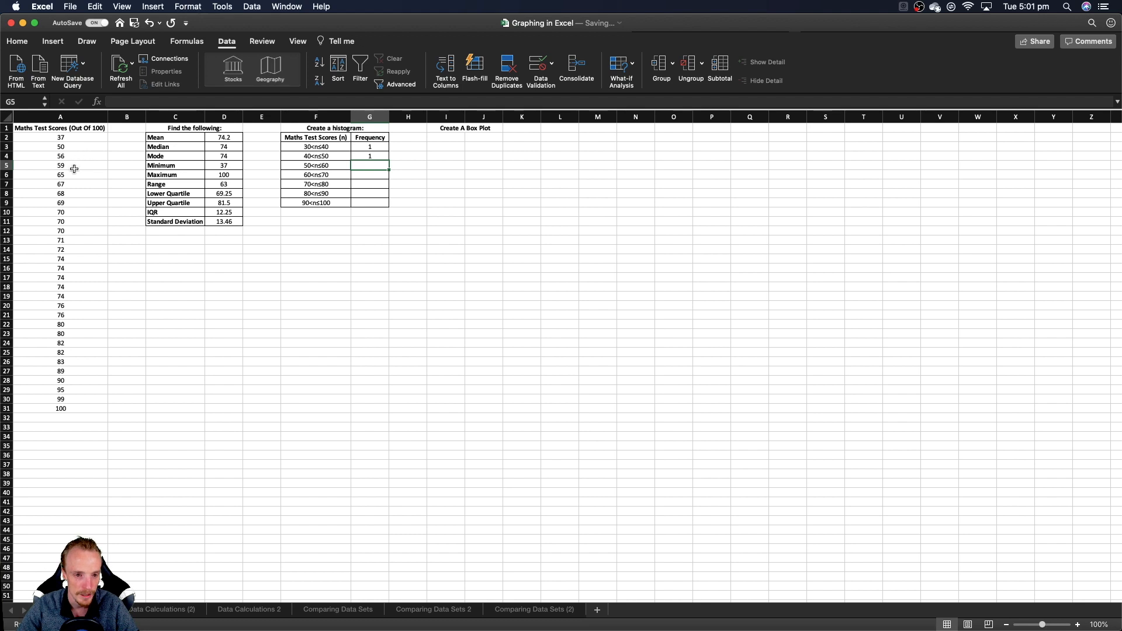
key(Return)
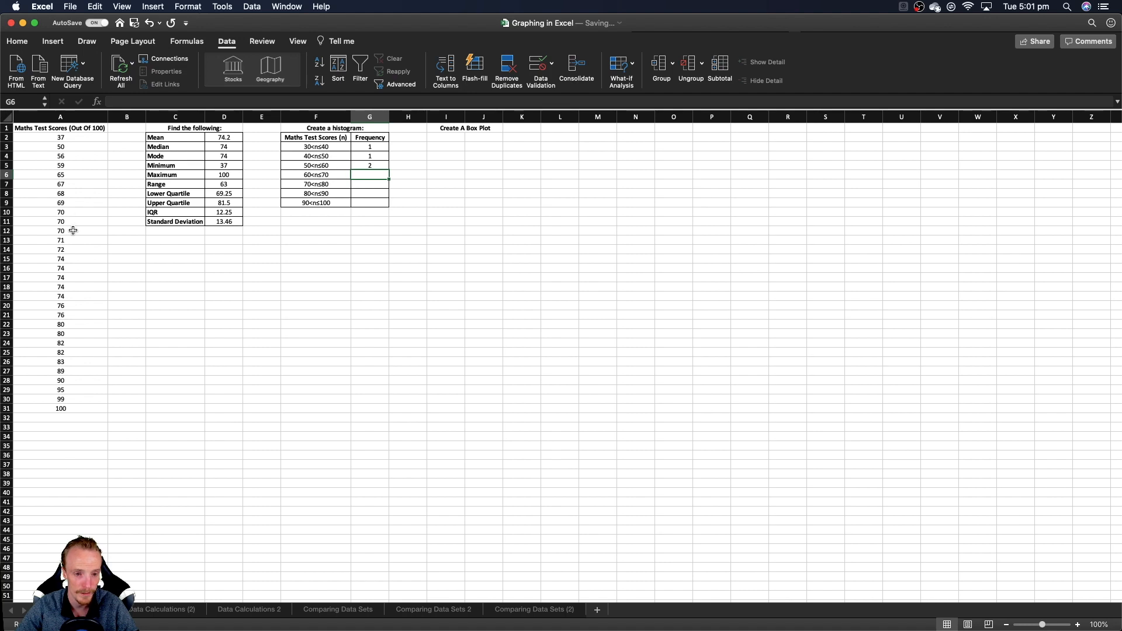
- Complete the frequency column in G6:G9 with 7, 11, 5 and 3 for the intervals from 60<n≤70 to 90<n≤100
text(7)
key(Return)
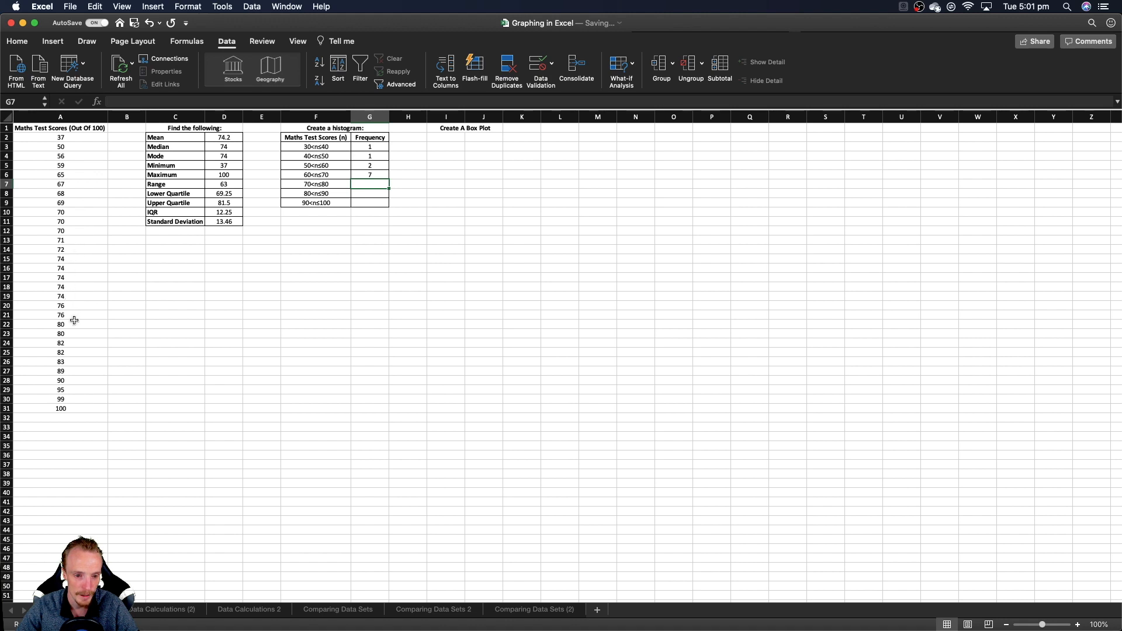
text(11)
key(Return)
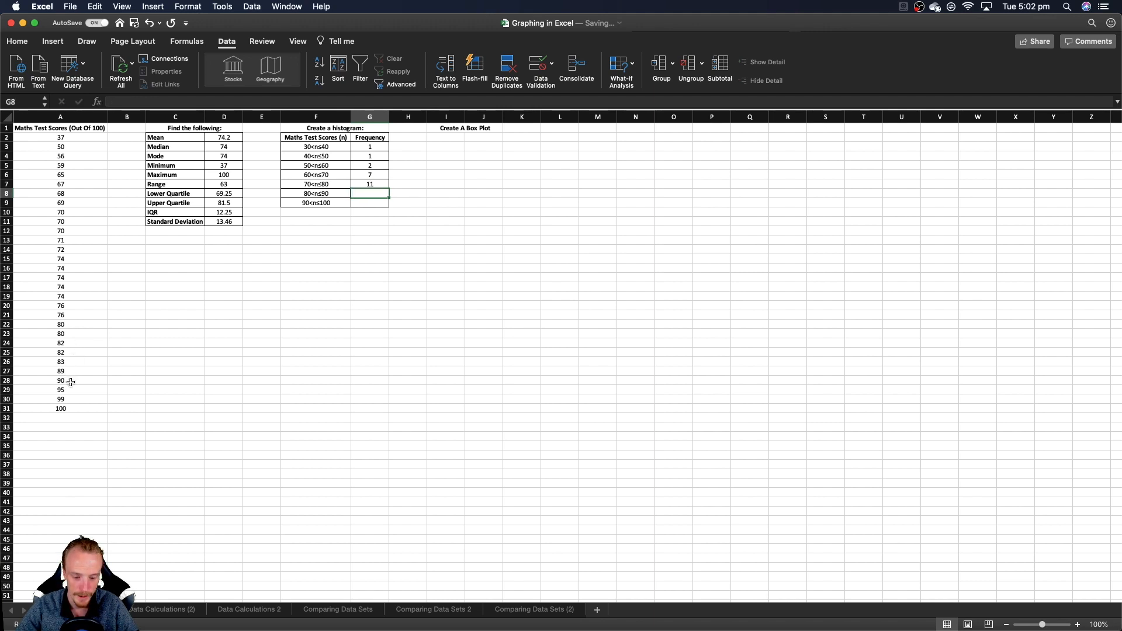
text(5)
key(Return)
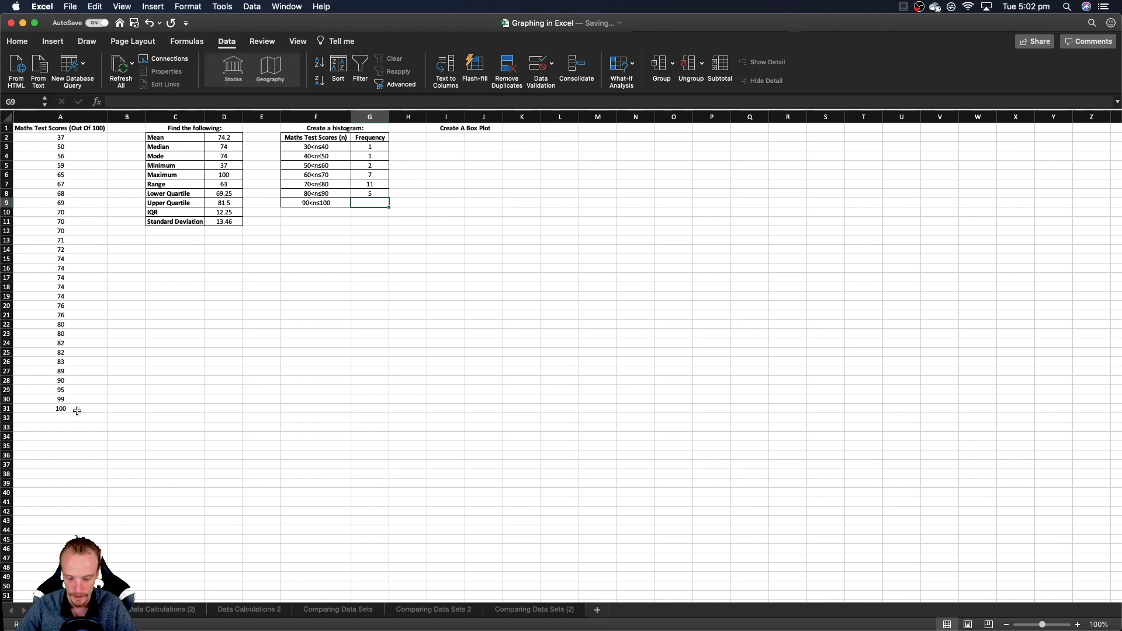
text(3)
key(Return)
key(Up)
key(Up)
key(Up)
key(Up)
key(Up)
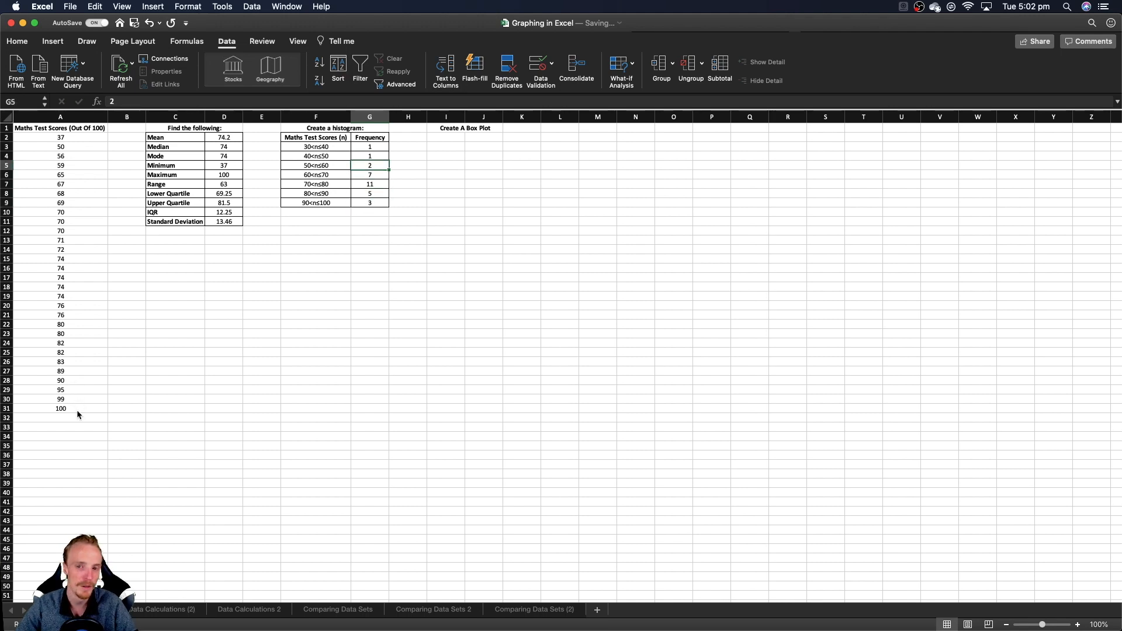
key(Up)
key(Up)
key(Down)
key(Down)
key(Up)
key(Up)
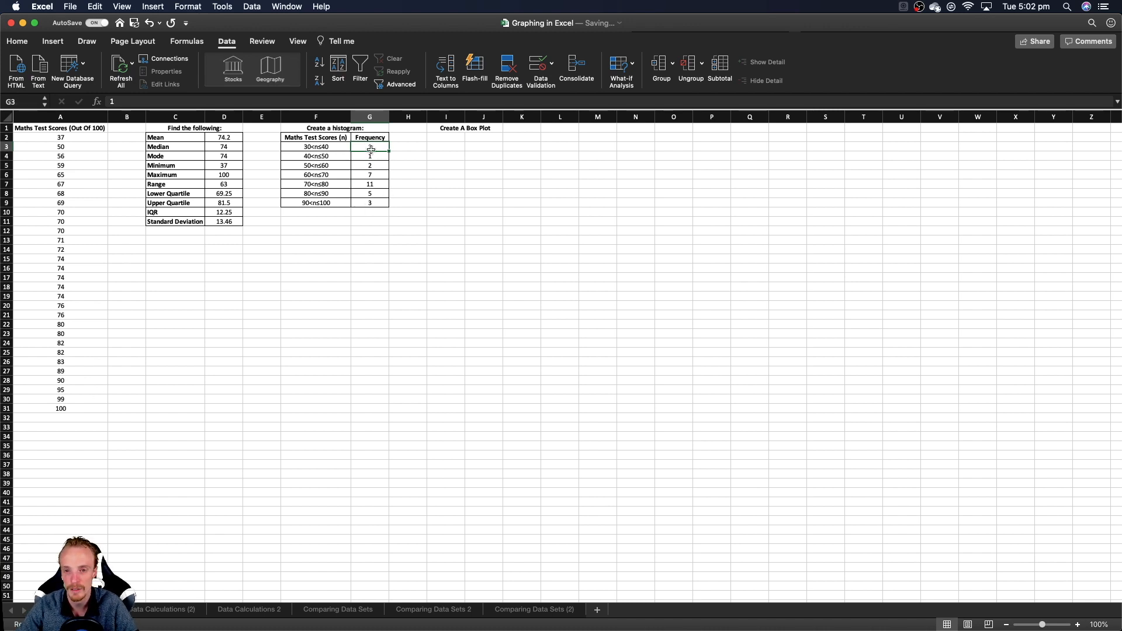
click(331, 220)
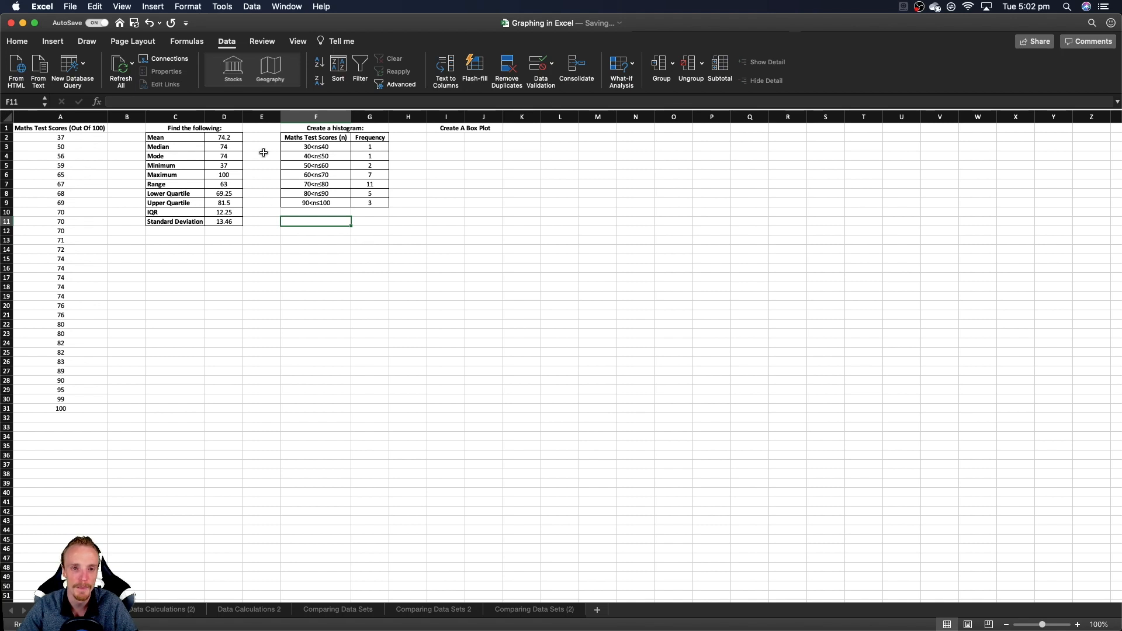
- Insert a 2-D clustered column chart from the frequency table F2:G9 and place it directly beneath the table
click(53, 41)
drag(306, 136, 368, 203)
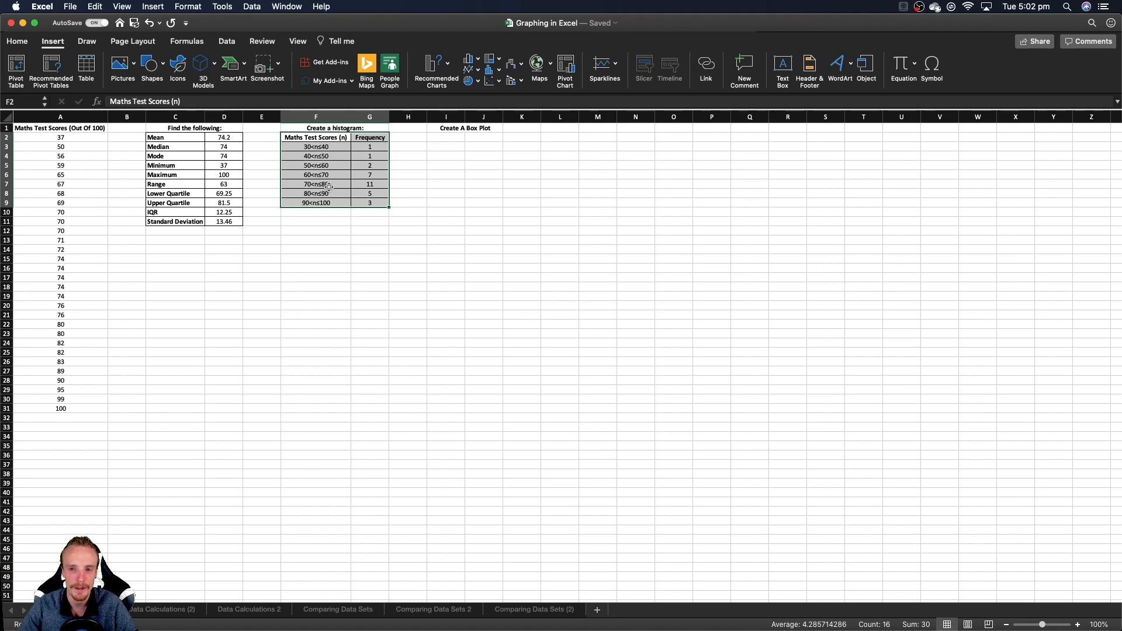
click(480, 61)
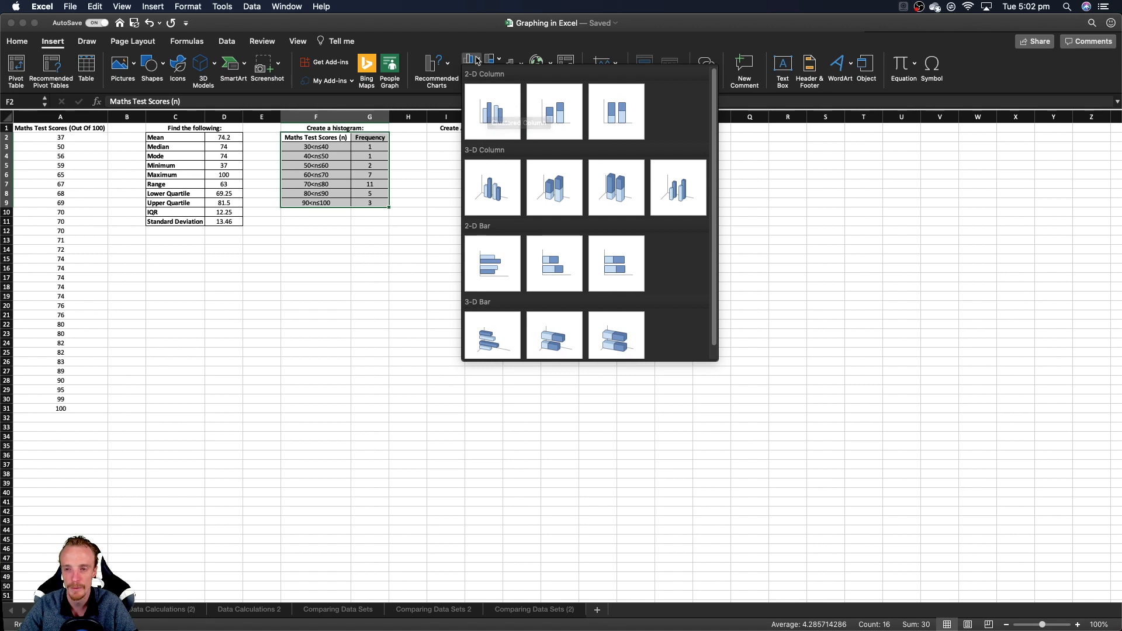
click(493, 114)
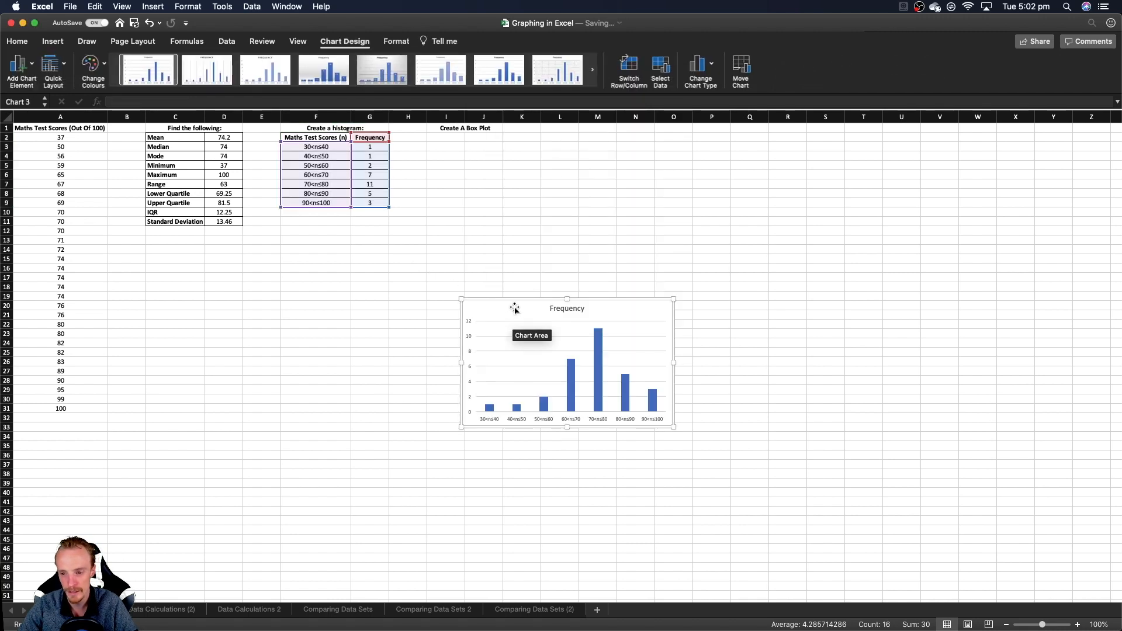
drag(515, 310, 287, 236)
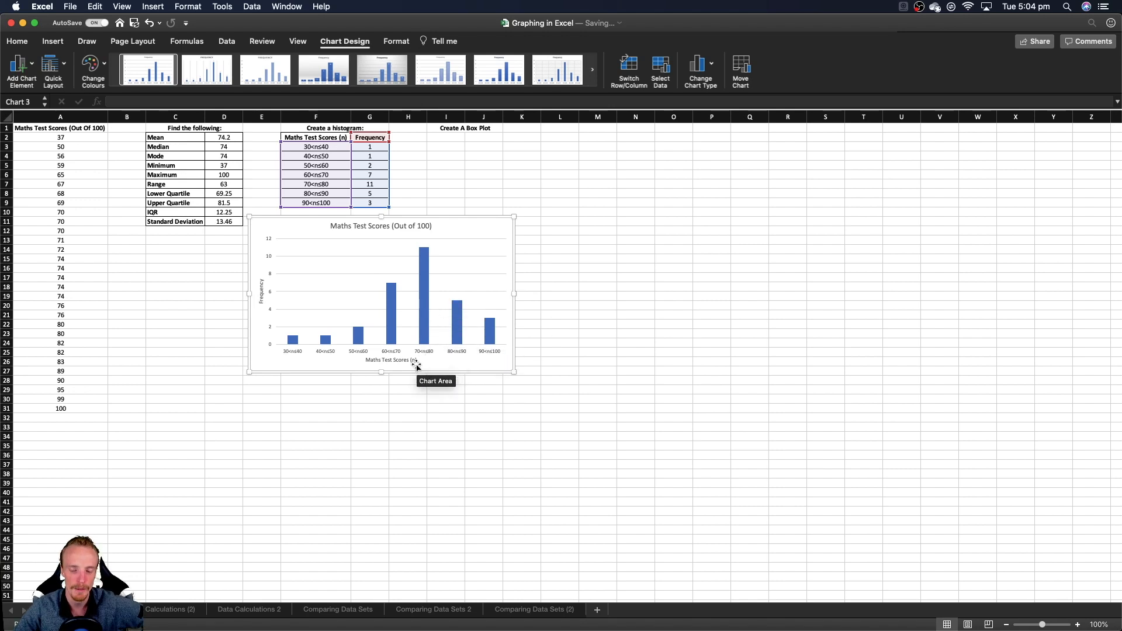
- Set the gap width of the chart's Frequency series to 0% so the columns touch
click(425, 280)
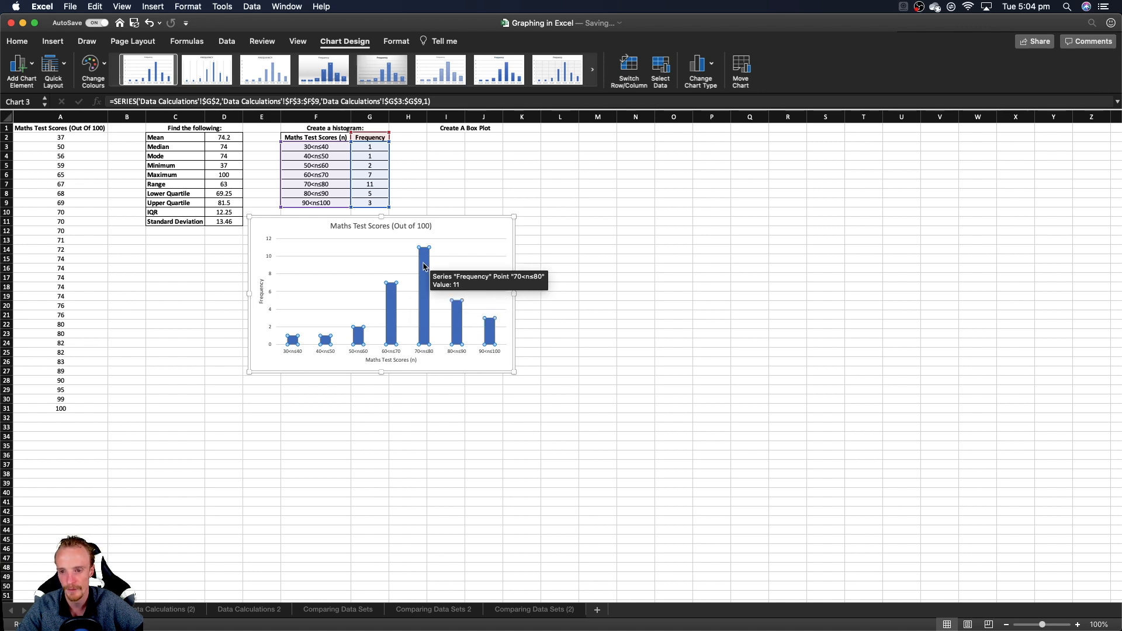
right_click(425, 266)
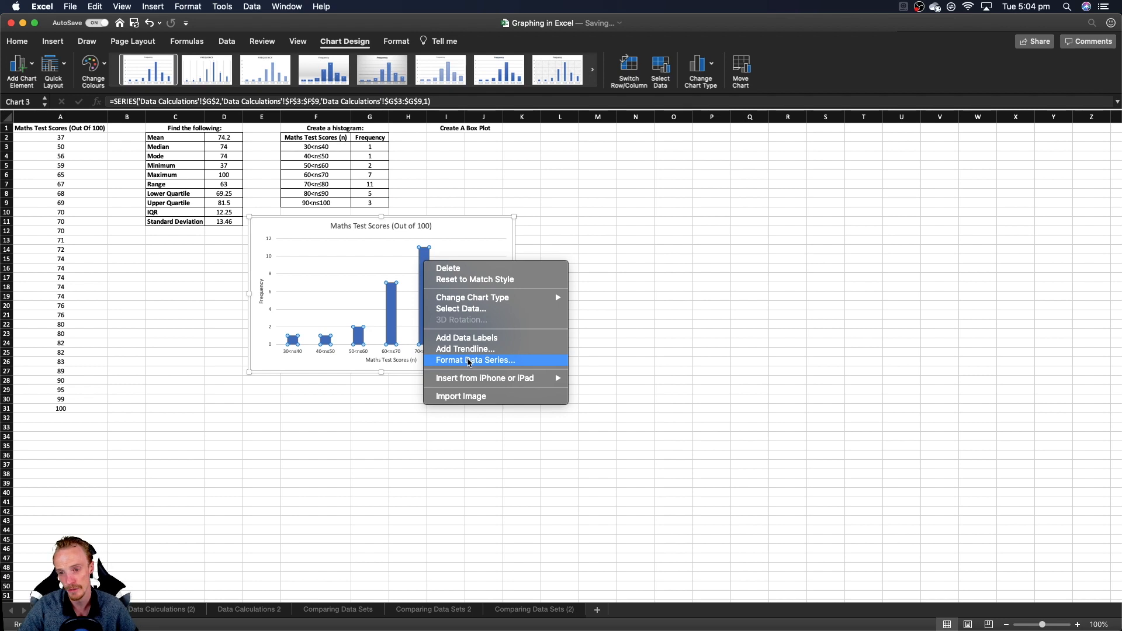
click(470, 362)
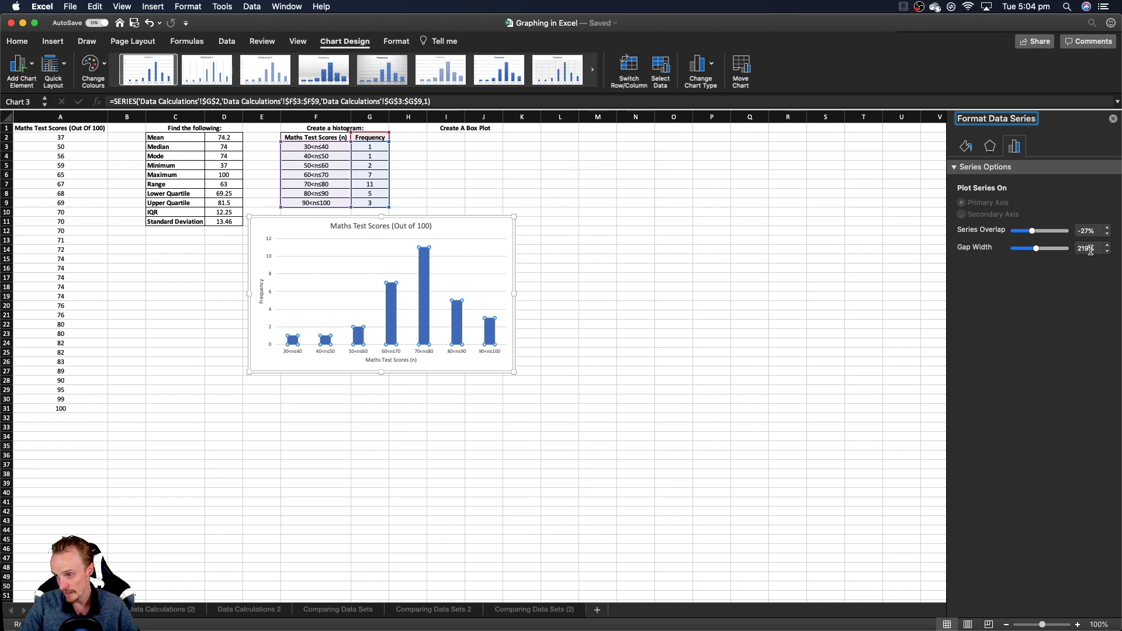
drag(1036, 250, 957, 261)
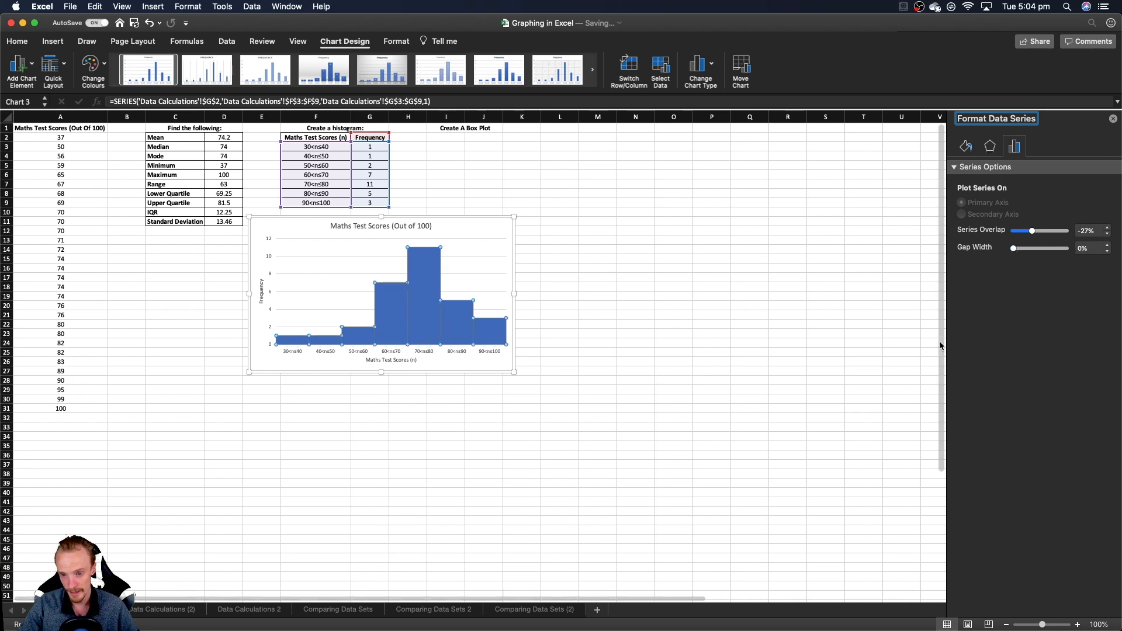
click(383, 416)
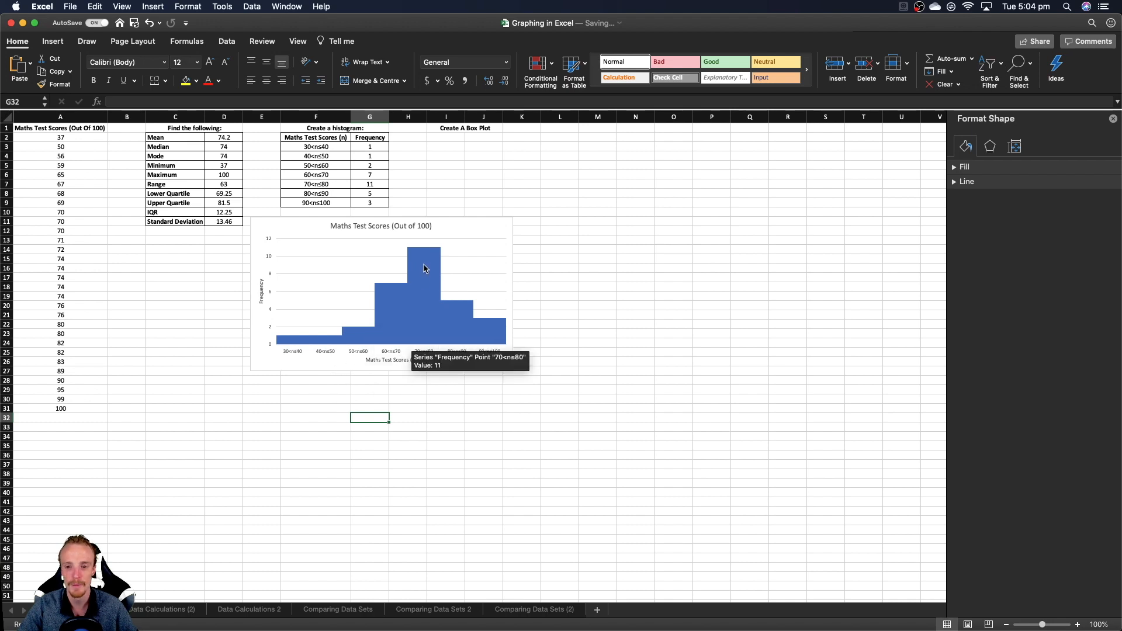
- Give the histogram bars a black outline and shift the chart slightly up towards the frequency table
click(428, 313)
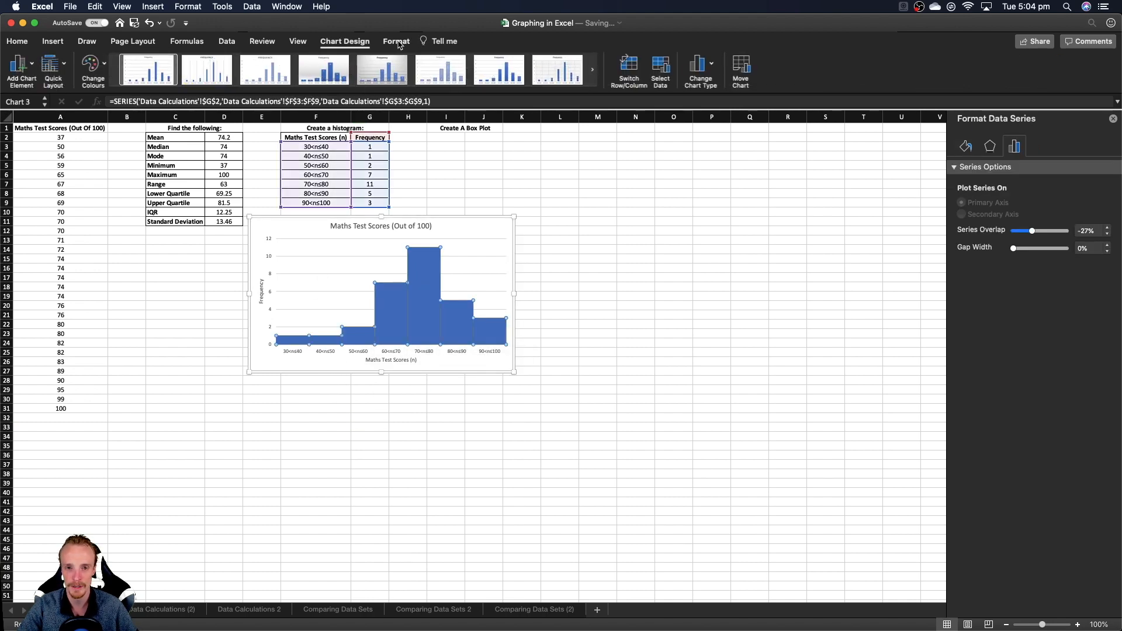
click(396, 41)
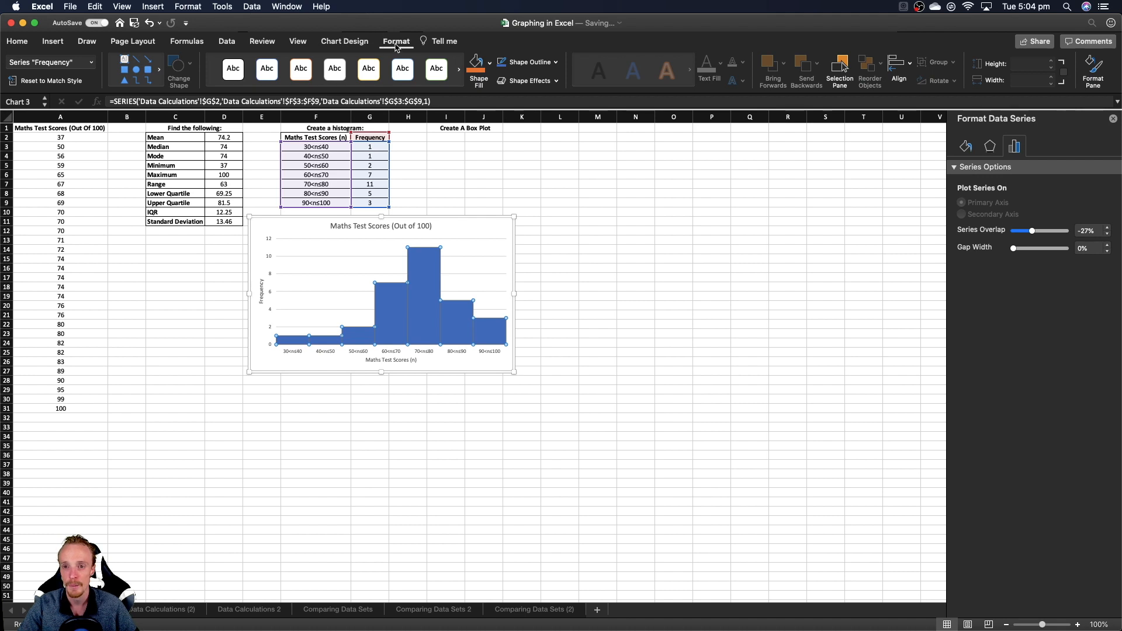
click(556, 62)
click(517, 129)
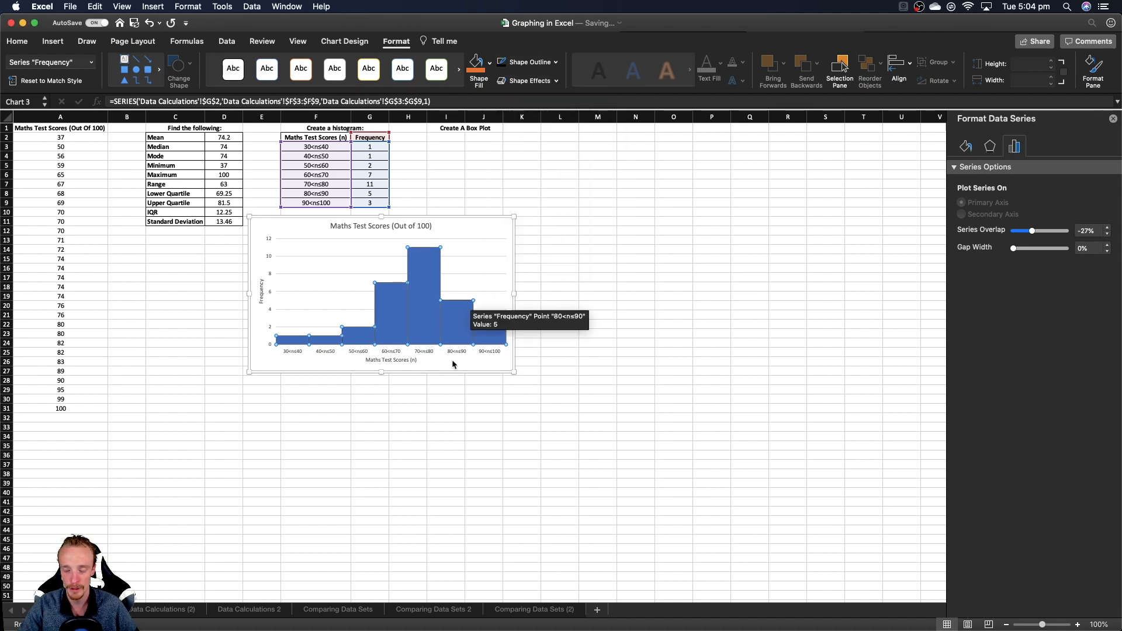
click(408, 399)
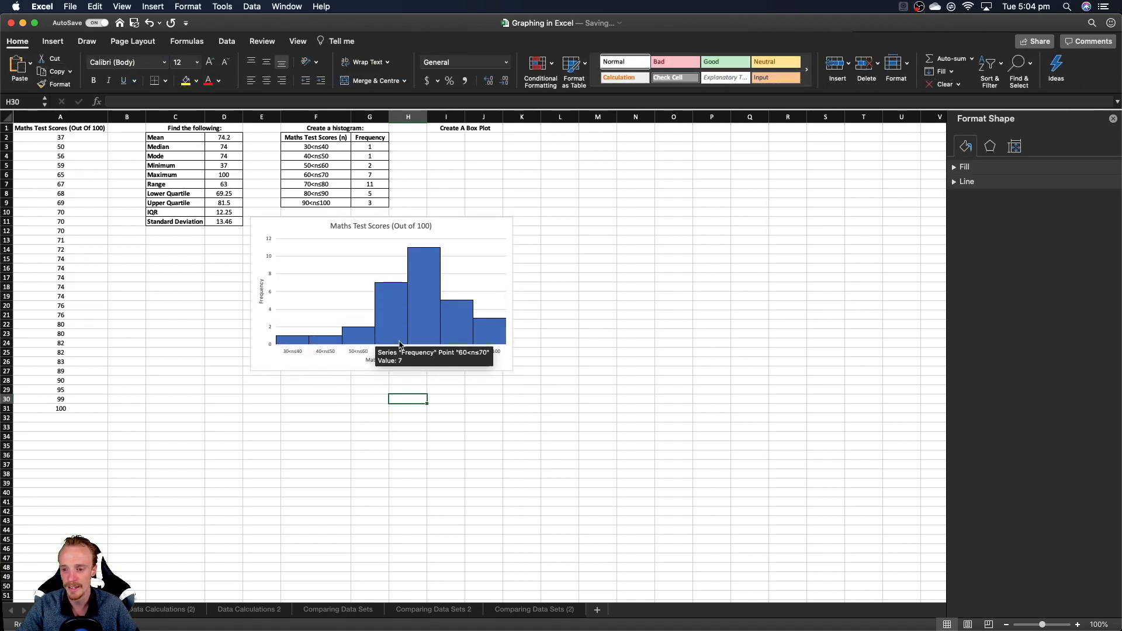
mouse_move(464, 228)
mouse_down()
mouse_move(474, 229)
mouse_move(461, 224)
mouse_up()
click(374, 381)
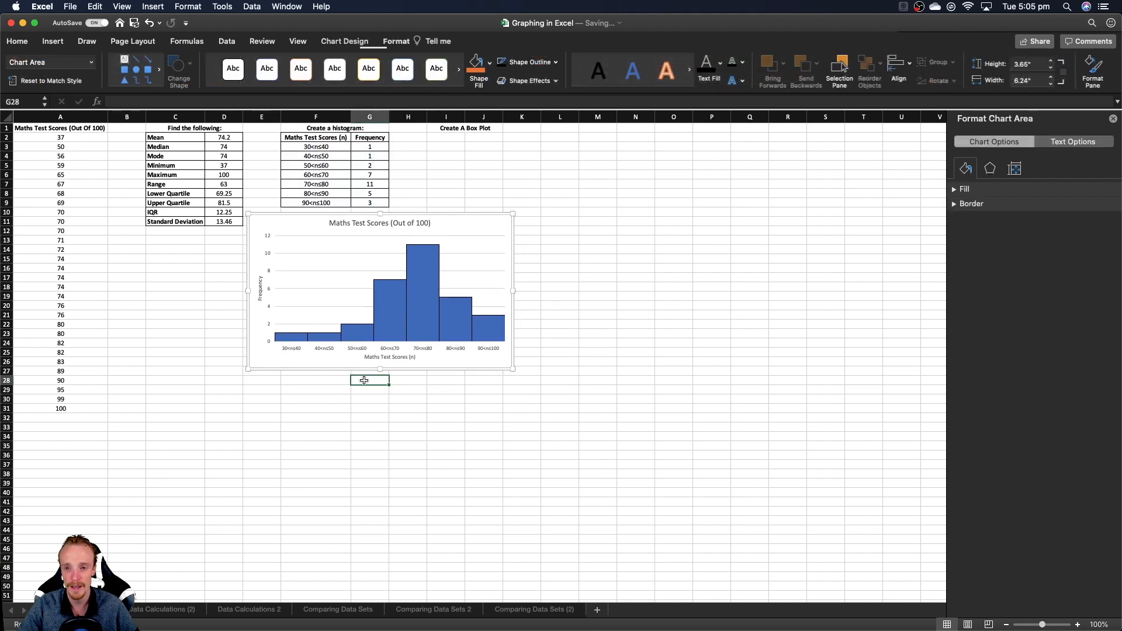